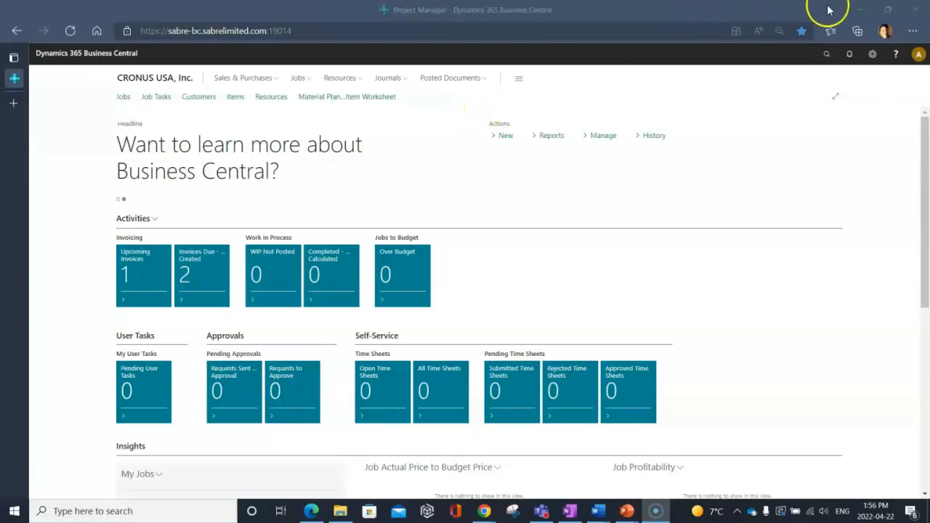
Search for the User Setup page and open it
left_click(826, 57)
type("user seu")
key("BackSpace")
type("t")
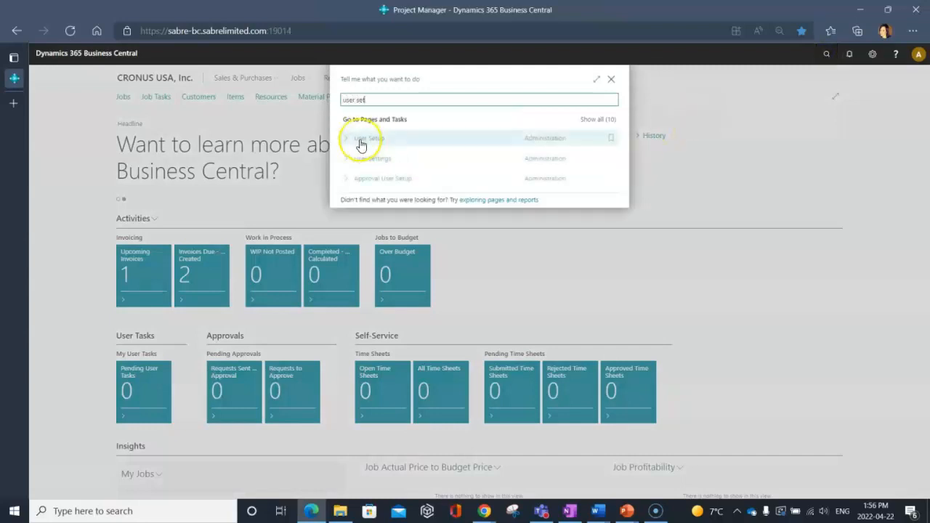
left_click(361, 143)
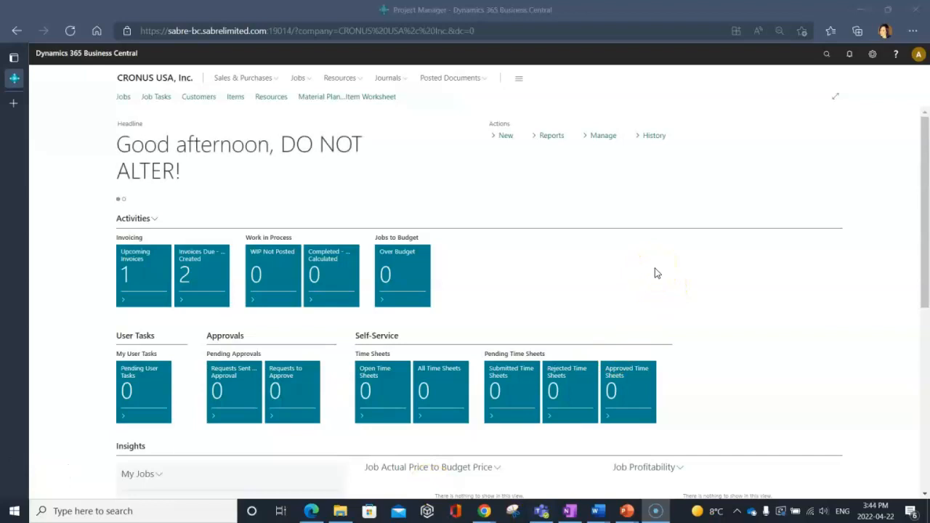
Open the Material Planning Item Worksheet, set its location filter to BLUE and calculate the planning lines
left_click(366, 100)
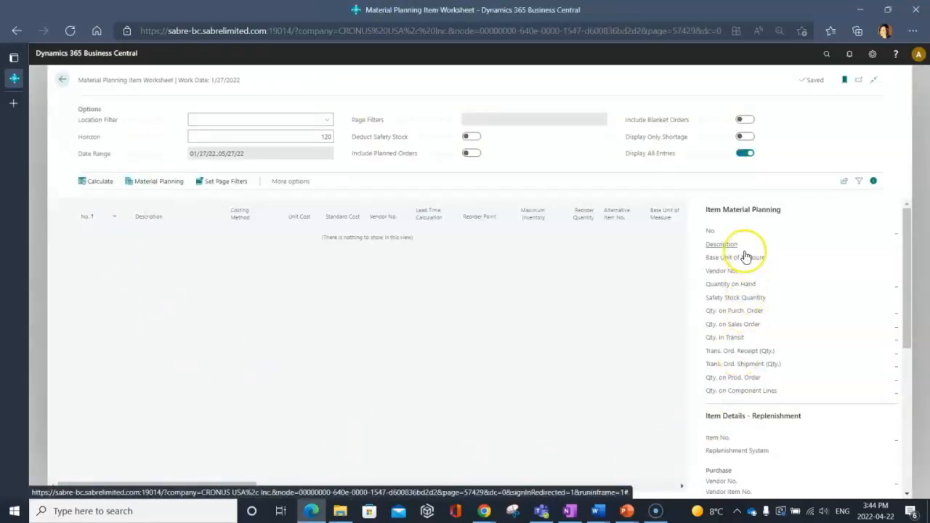
left_click(99, 187)
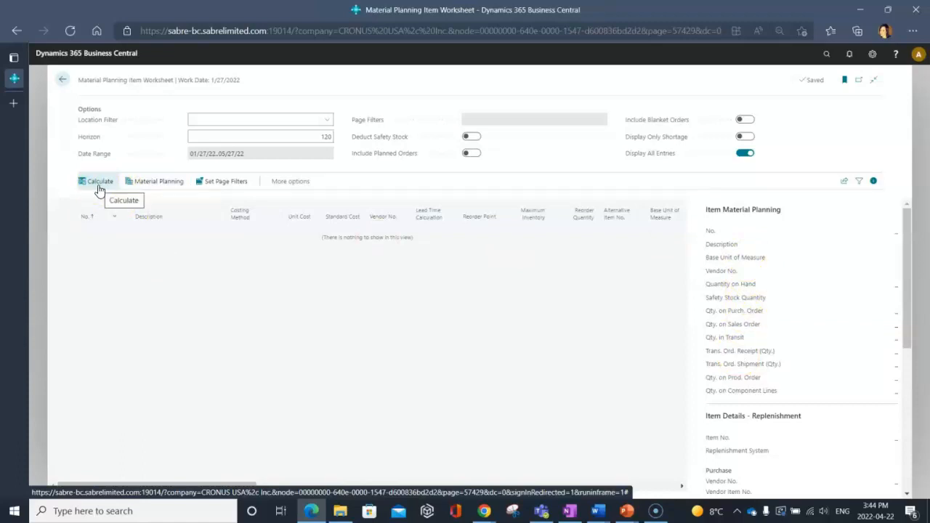
left_click(282, 119)
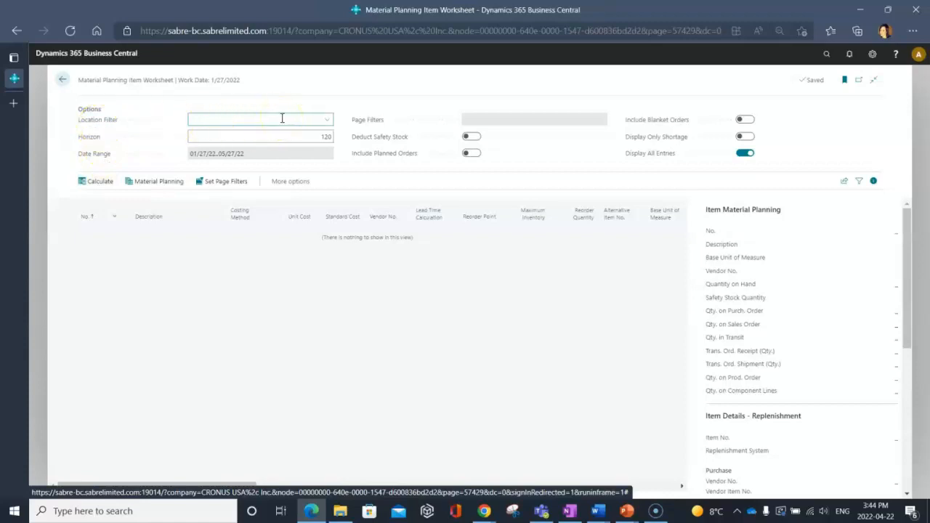
left_click(282, 119)
type("BLUE")
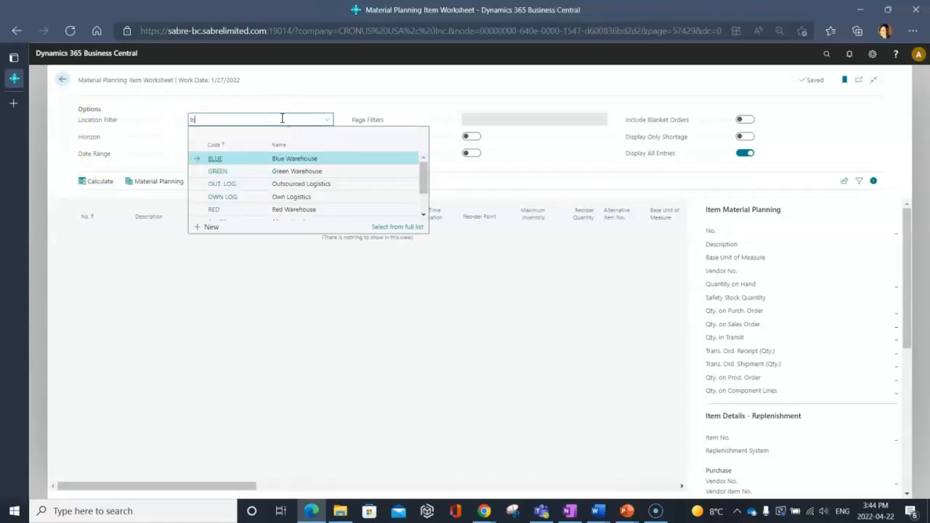
key("Tab")
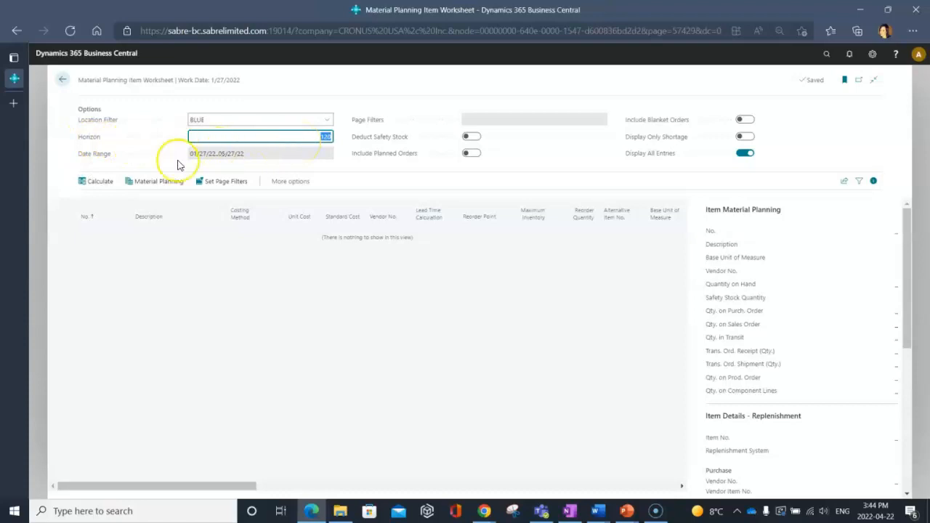
left_click(93, 186)
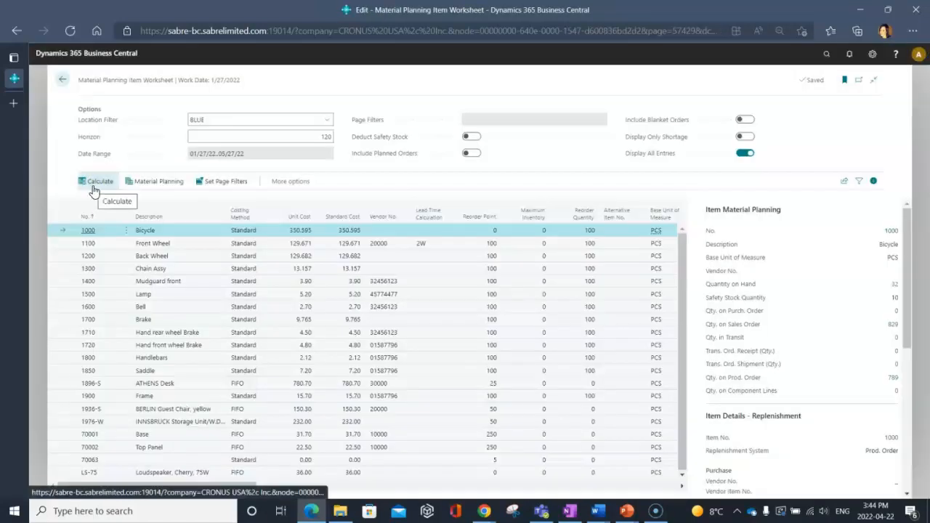
Restrict the worksheet to shortages only and recalculate its planning lines
left_click(115, 234)
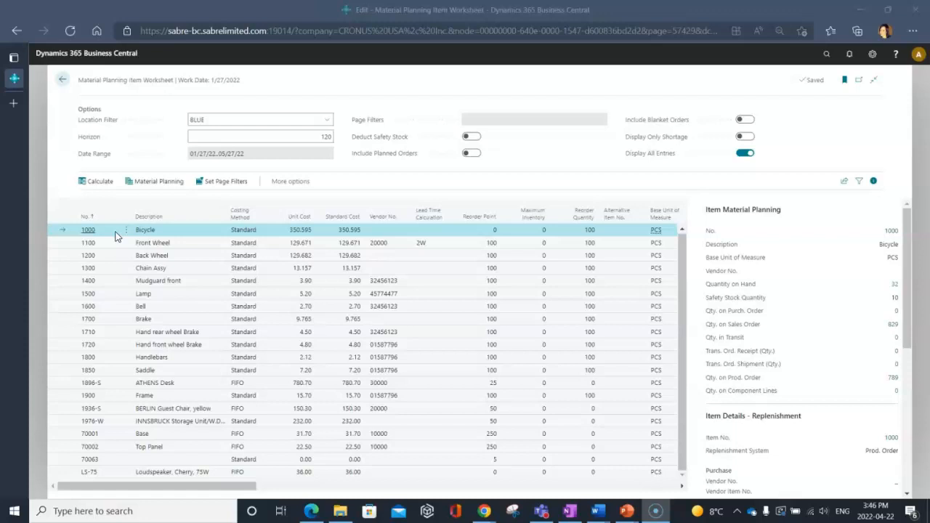
left_click_drag(222, 489, 361, 490)
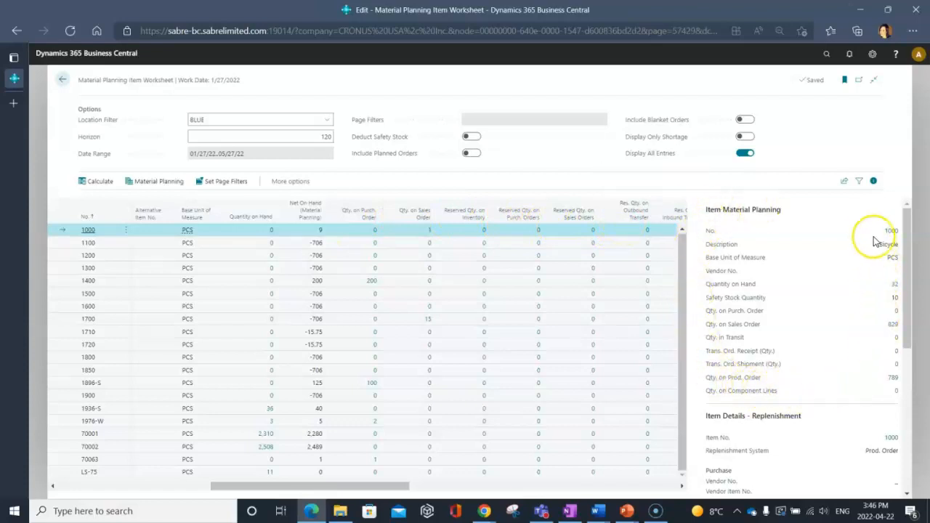
scroll(781, 399, "down", 2)
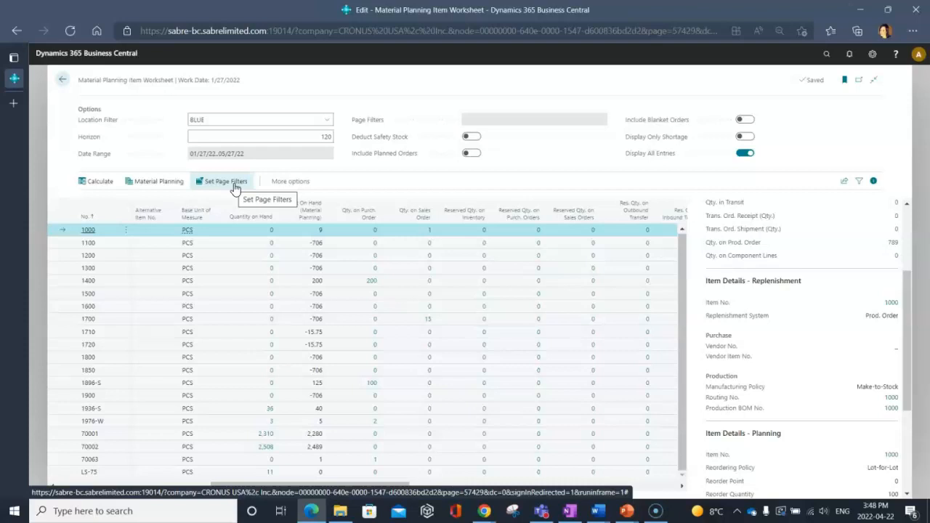
left_click(744, 136)
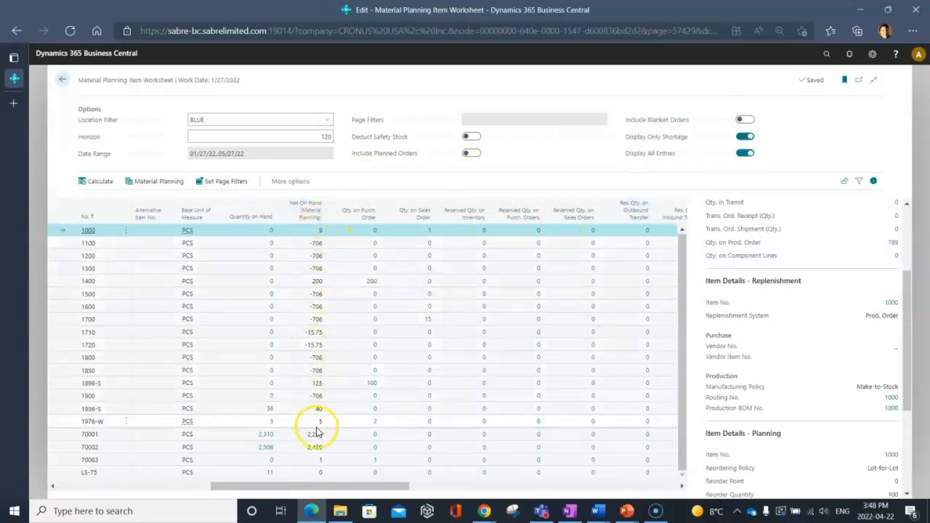
left_click(99, 186)
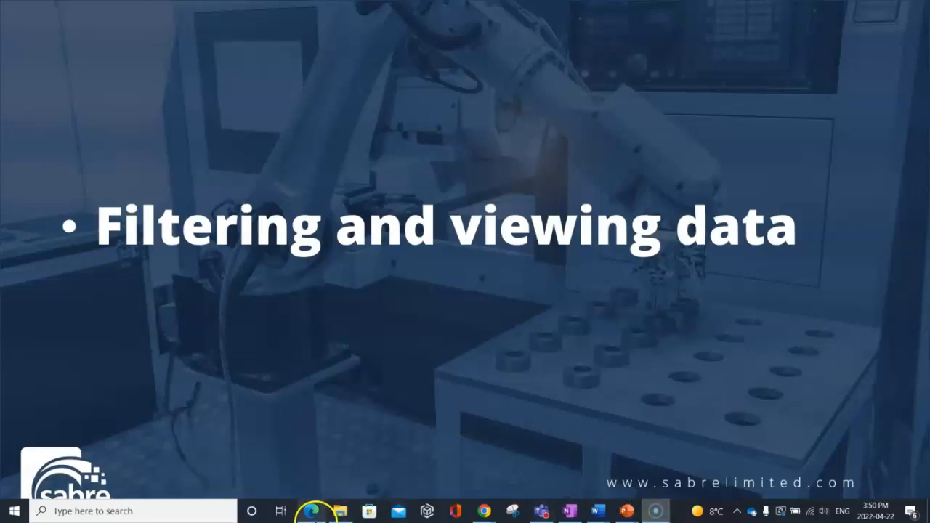
Filter the worksheet's items by the Purchase replenishment system and recalculate the page using the new filter
left_click(312, 512)
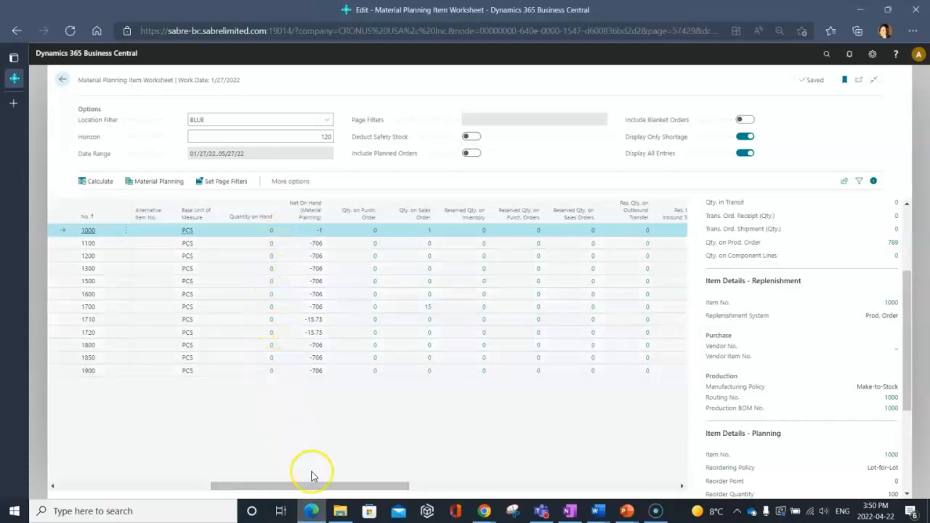
left_click_drag(311, 485, 145, 481)
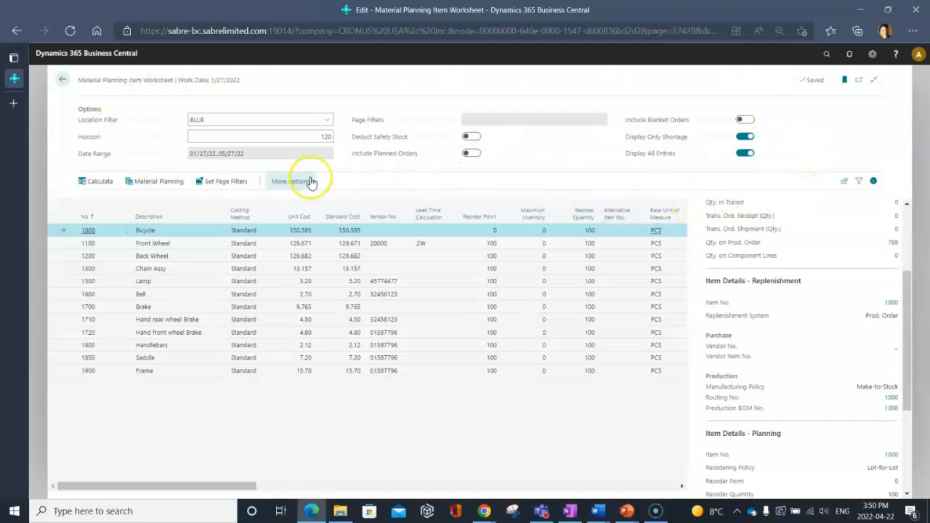
left_click(231, 186)
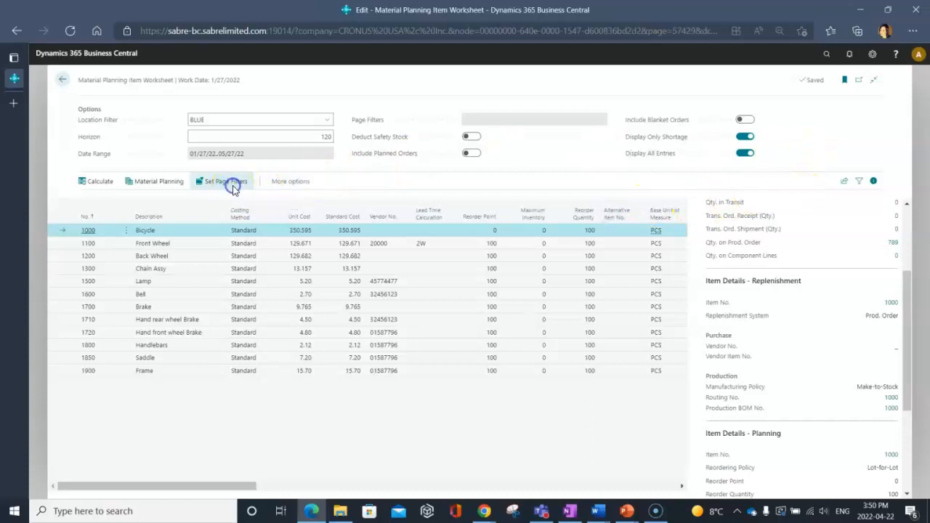
left_click(377, 259)
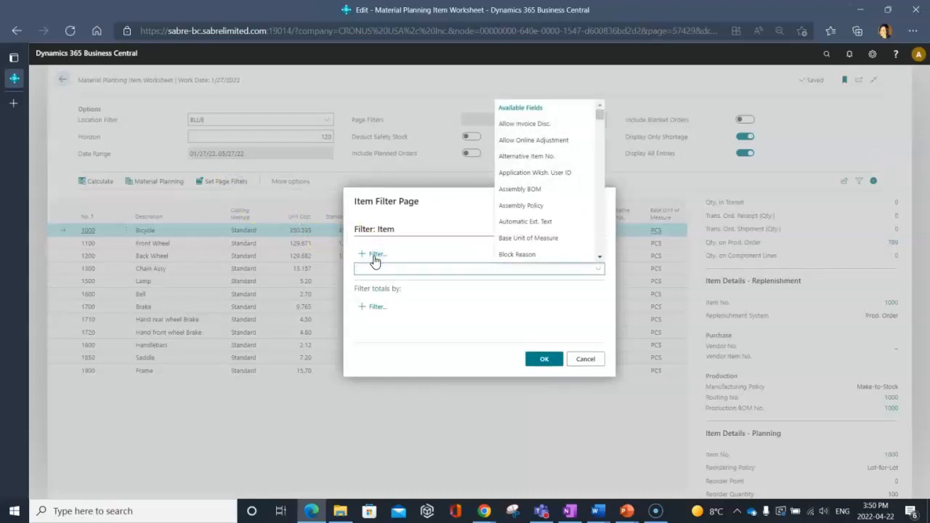
type("rep")
key("Return")
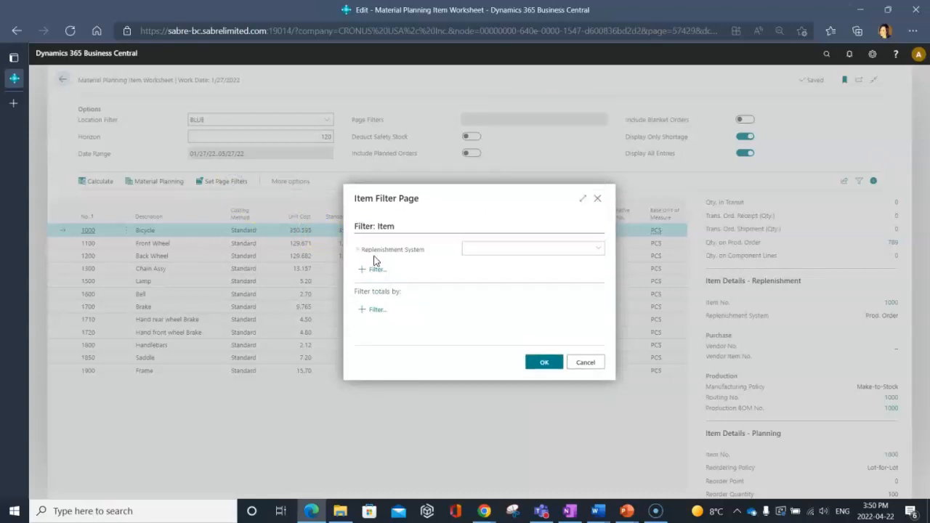
left_click(598, 249)
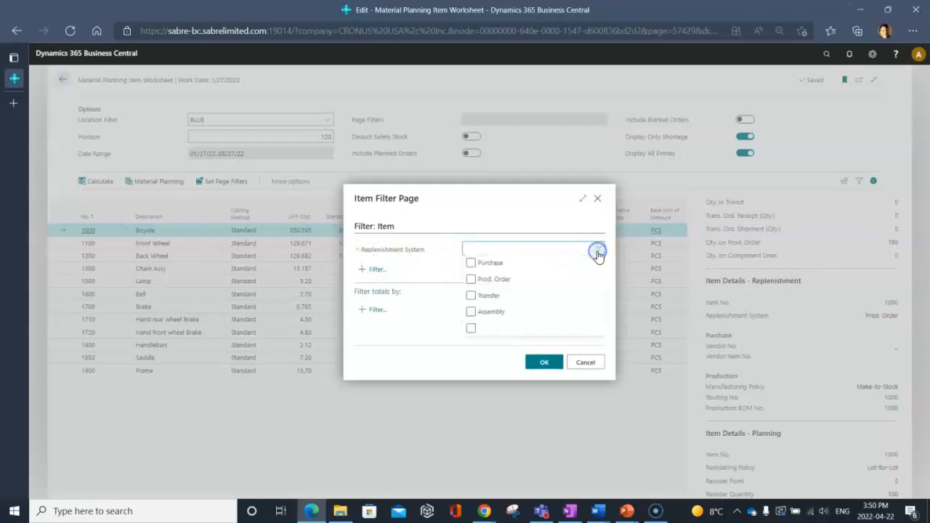
left_click(490, 265)
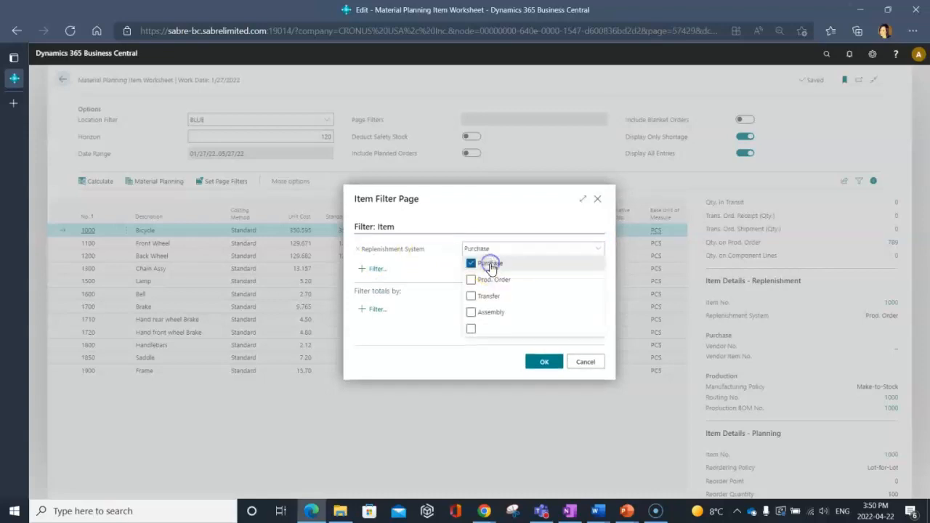
left_click(420, 347)
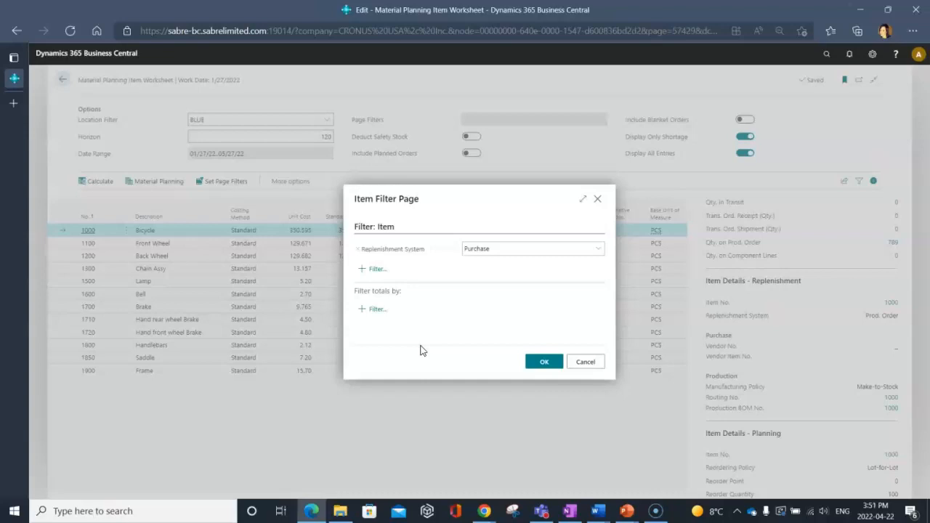
left_click(546, 362)
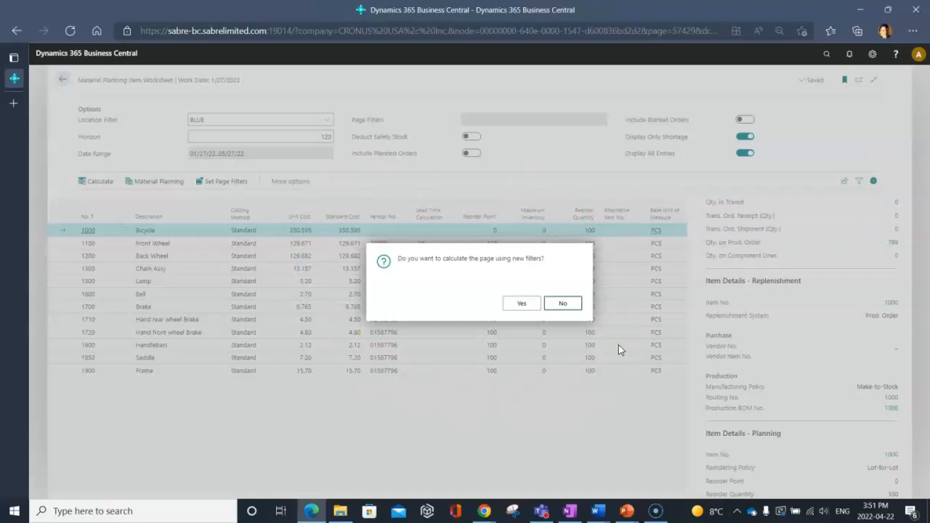
left_click(528, 303)
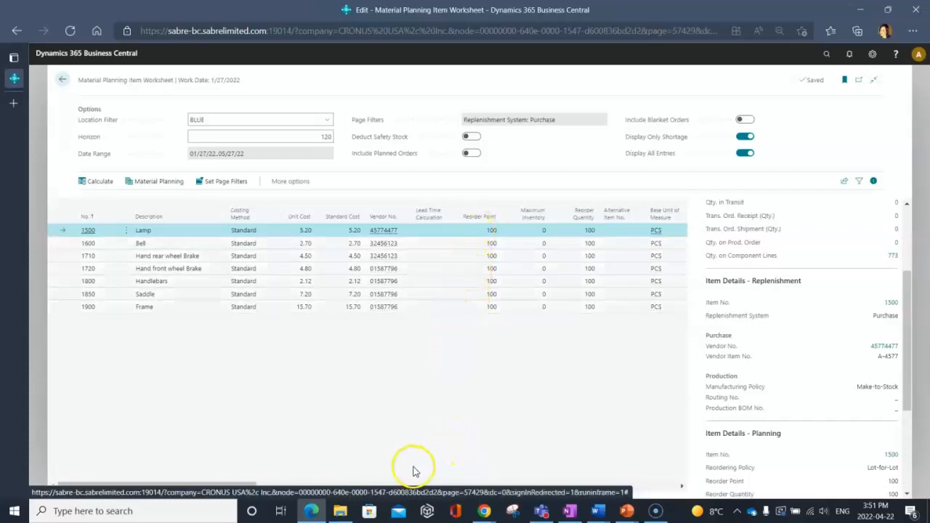
Open the material planning details for item 1500 Lamp and examine its pegged demand and net on-hand quantities
left_click_drag(250, 485, 635, 495)
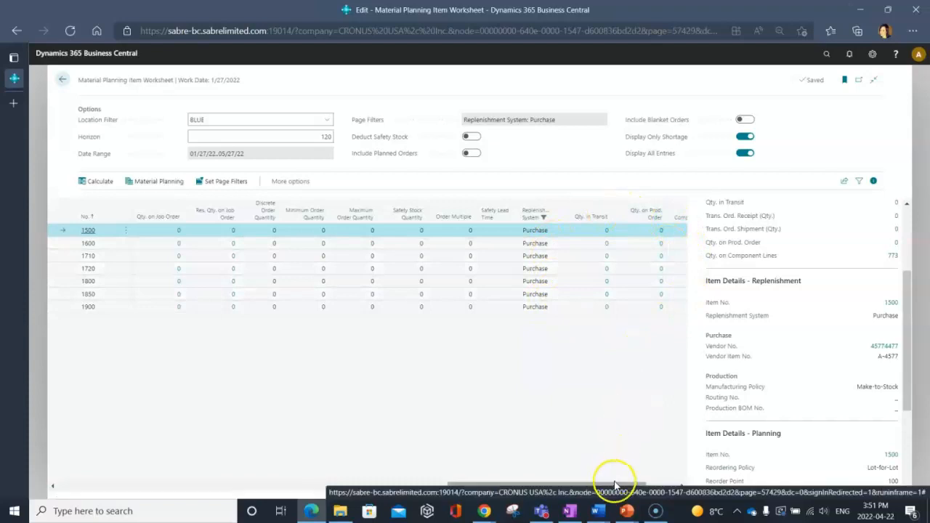
left_click_drag(614, 485, 336, 496)
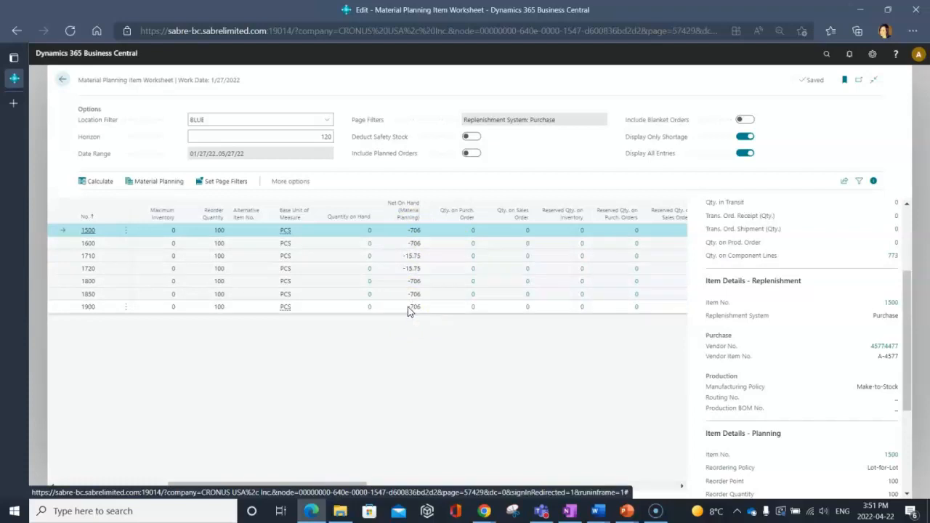
left_click(159, 182)
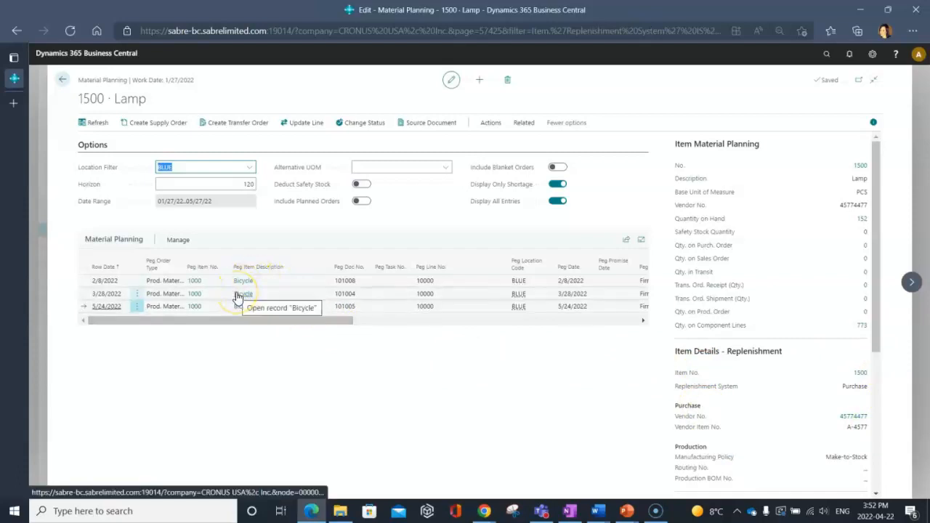
left_click_drag(237, 321, 492, 332)
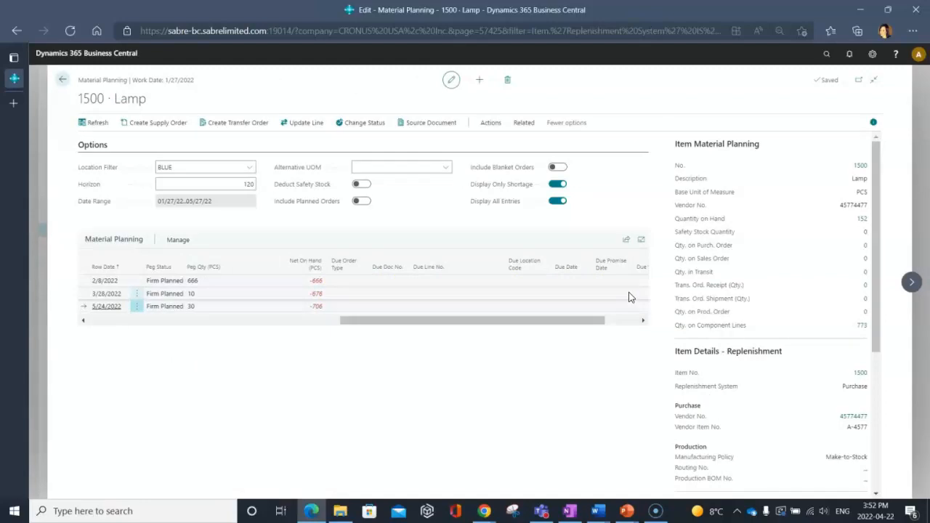
left_click(152, 403)
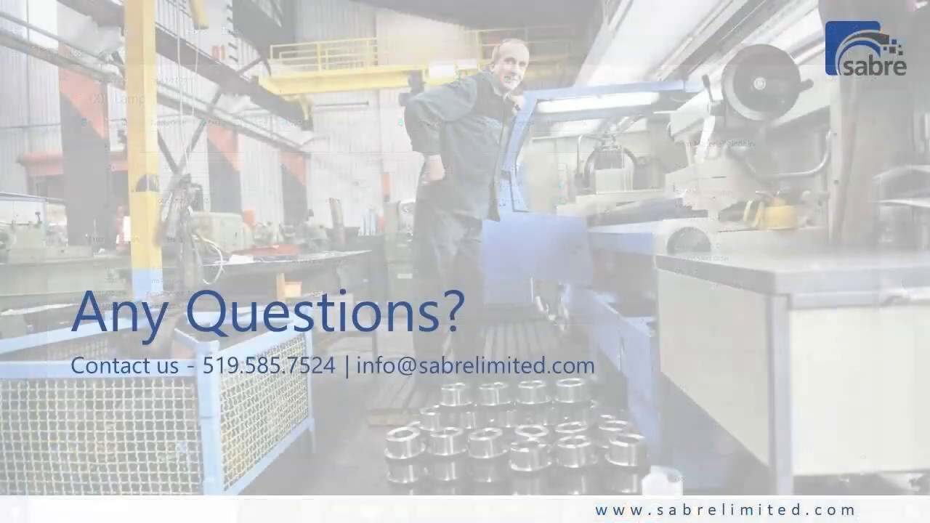